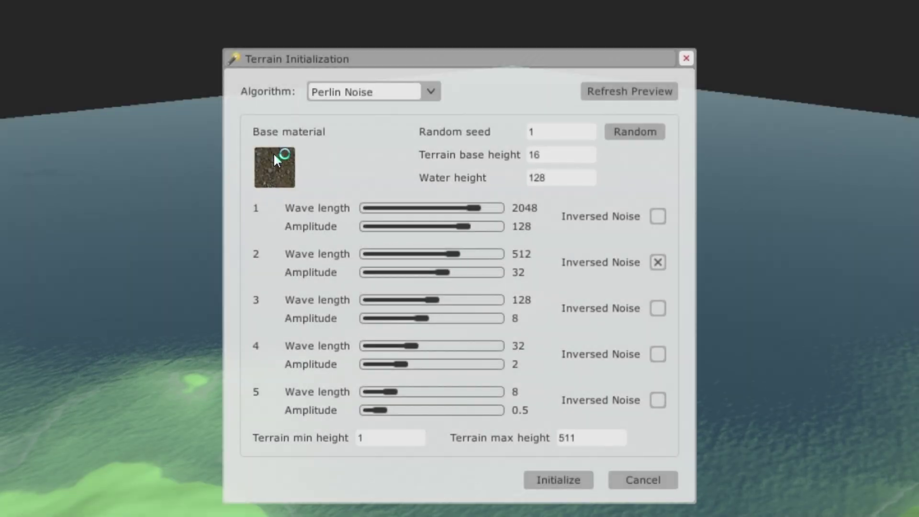
pyautogui.click(274, 152)
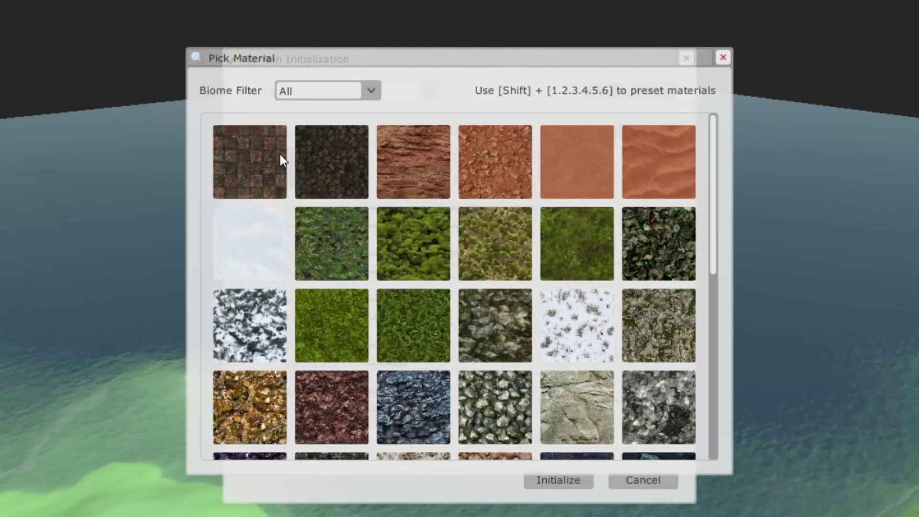
pyautogui.moveTo(711, 139); pyautogui.dragTo(724, 93)
pyautogui.click(723, 58)
# Initialize the Perlin Noise terrain with base height 10, water height 150 and a first-wave amplitude of about 144.7.
pyautogui.click(550, 155)
pyautogui.click(545, 178)
pyautogui.press('BackSpace')
pyautogui.press('BackSpace')
pyautogui.write('50')
pyautogui.moveTo(463, 227); pyautogui.dragTo(470, 228)
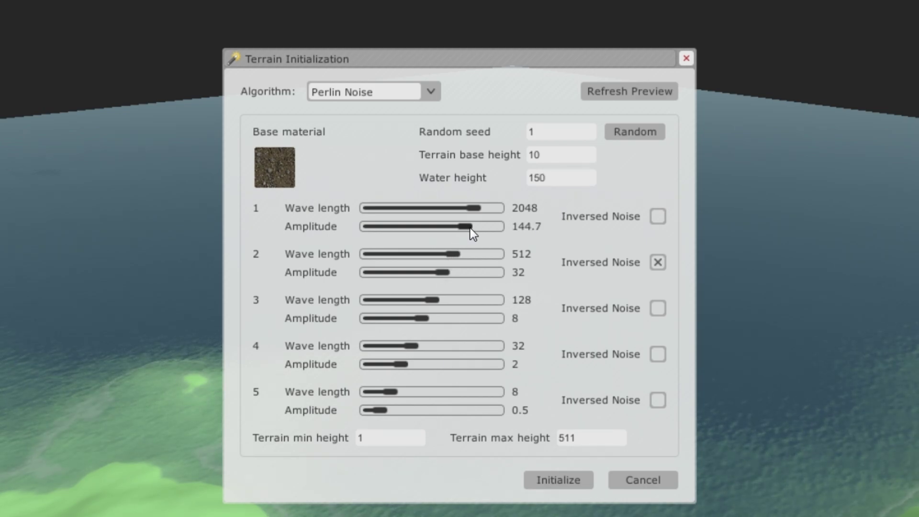
pyautogui.click(555, 481)
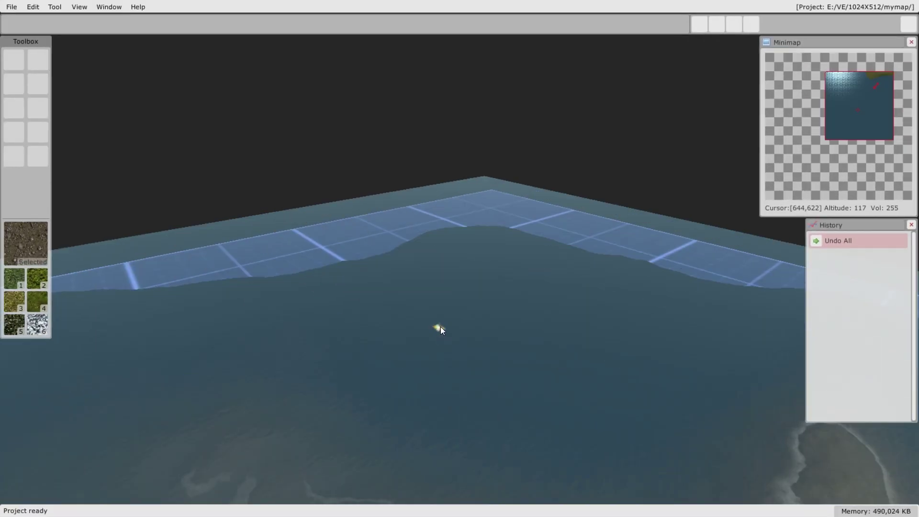
# Activate the Art brush and pick the bright green moss material for it.
pyautogui.moveTo(616, 354); pyautogui.dragTo(628, 396, button='middle')
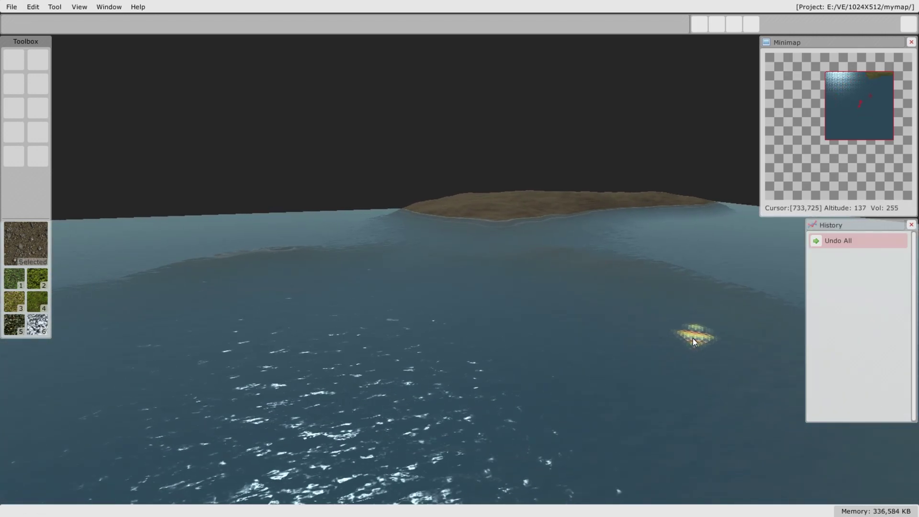
pyautogui.moveTo(532, 365); pyautogui.dragTo(464, 346, button='middle')
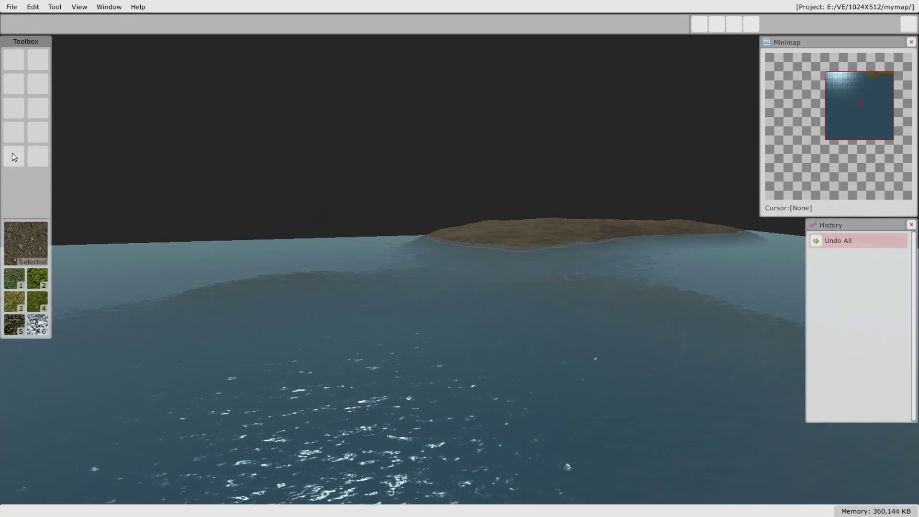
pyautogui.click(38, 132)
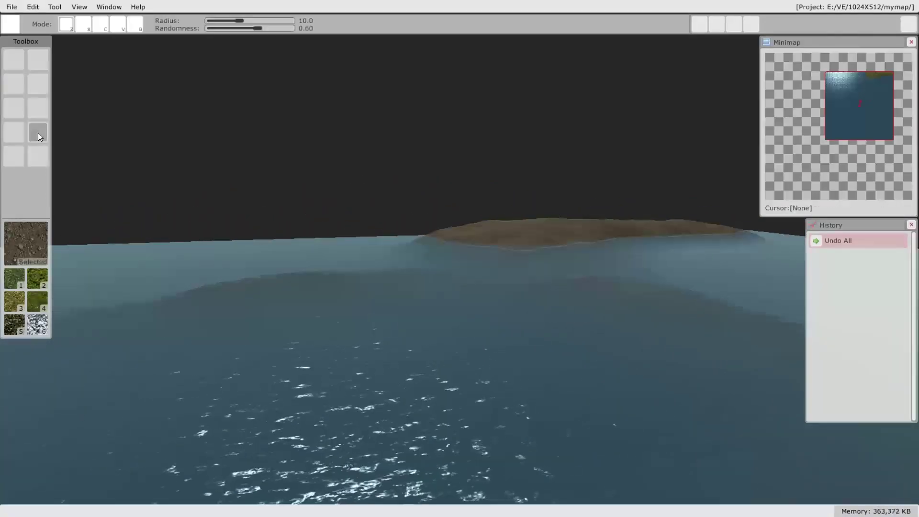
pyautogui.click(29, 248)
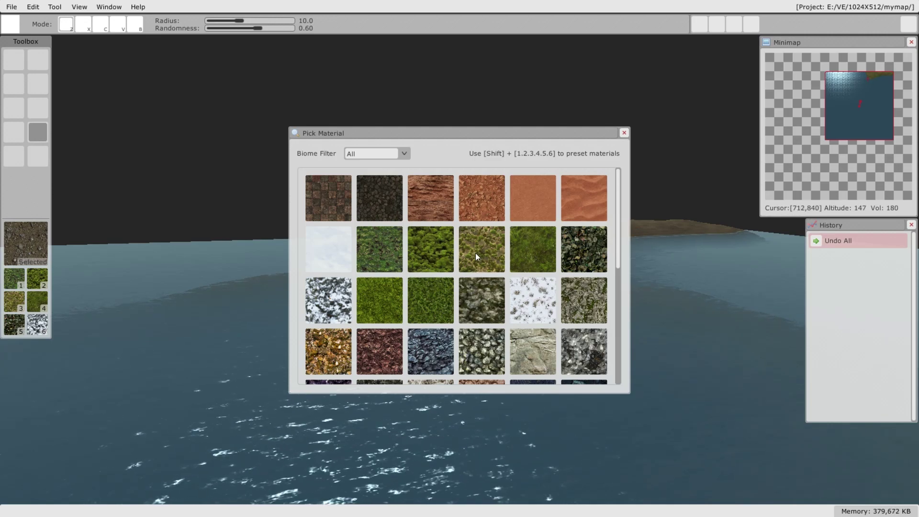
pyautogui.click(430, 248)
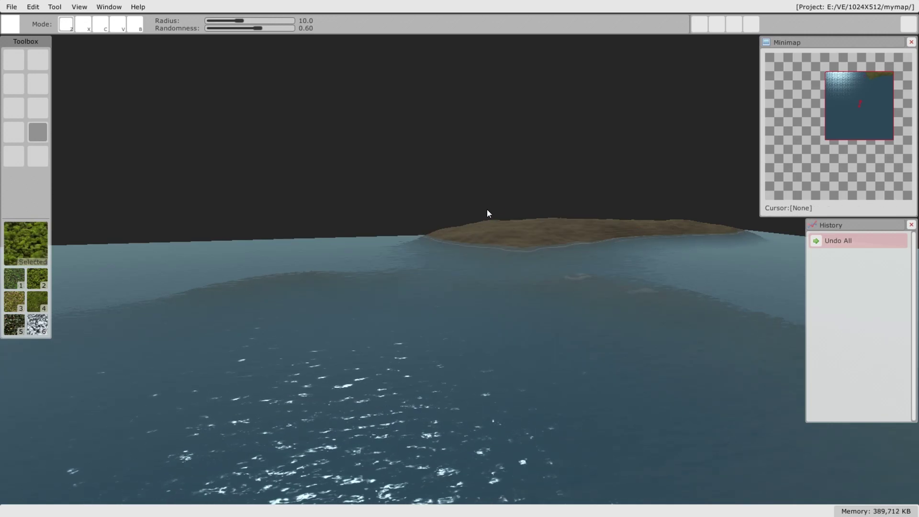
# Build up a mossy mound out of the shallow water with repeated Art brush stamps at radius 10.0 and randomness 0.60.
pyautogui.click(229, 283)
pyautogui.click(244, 283)
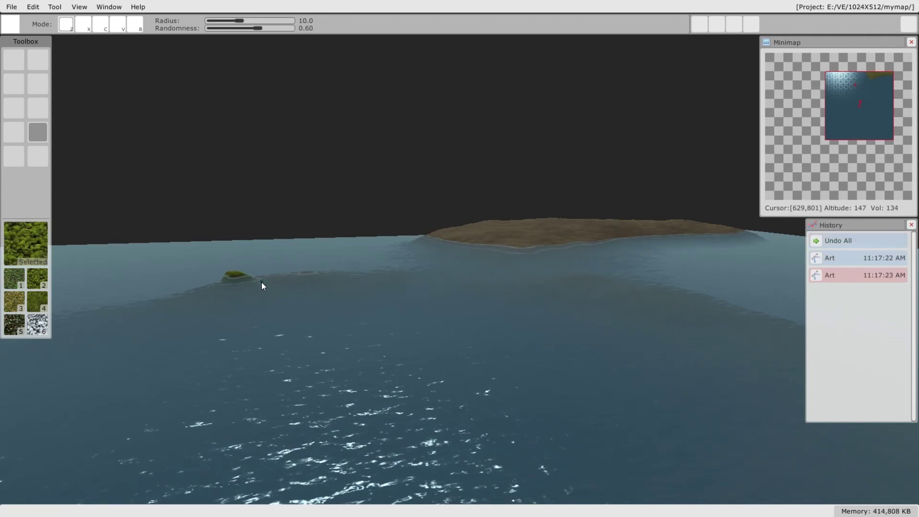
pyautogui.click(260, 282)
pyautogui.click(222, 288)
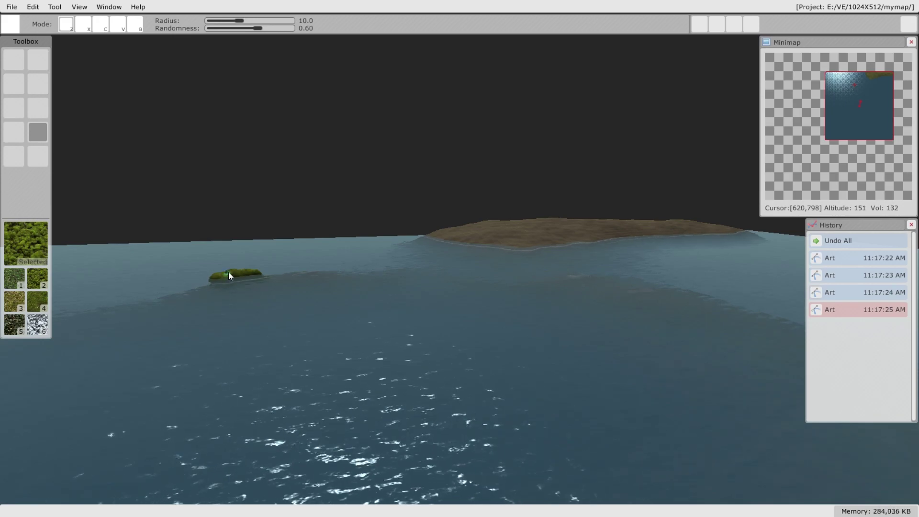
pyautogui.click(228, 273)
pyautogui.click(208, 287)
pyautogui.click(199, 291)
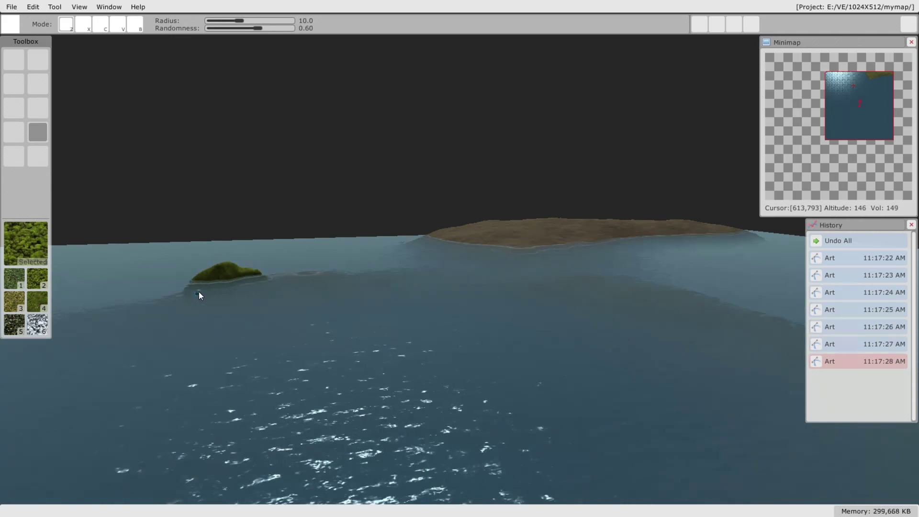
pyautogui.click(213, 268)
pyautogui.click(230, 260)
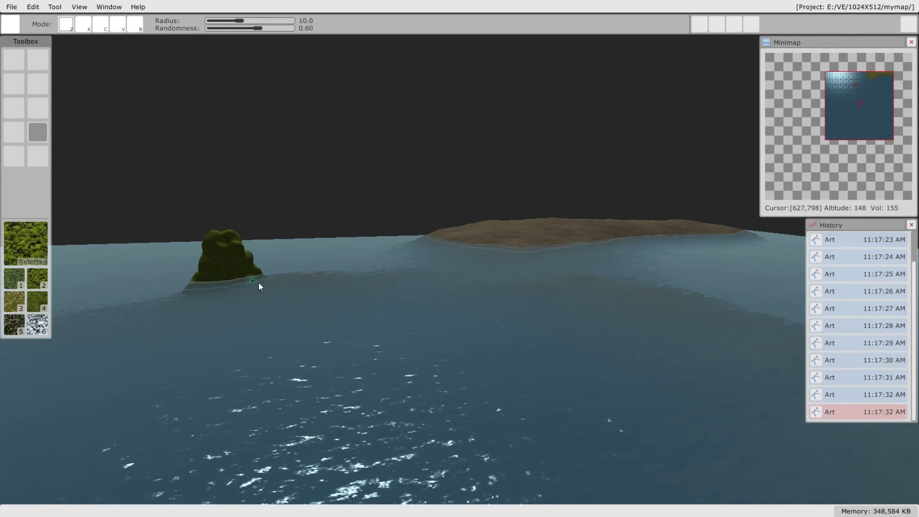
pyautogui.moveTo(258, 282); pyautogui.dragTo(124, 312, button='right')
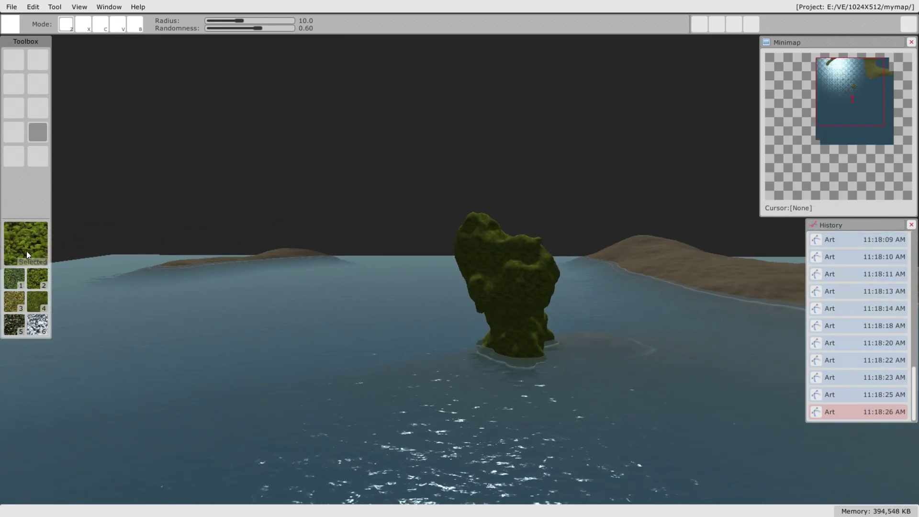
# Select the rippled orange sand material and sculpt a low ridge in the shallows beside the mossy rock.
pyautogui.click(27, 252)
pyautogui.click(581, 198)
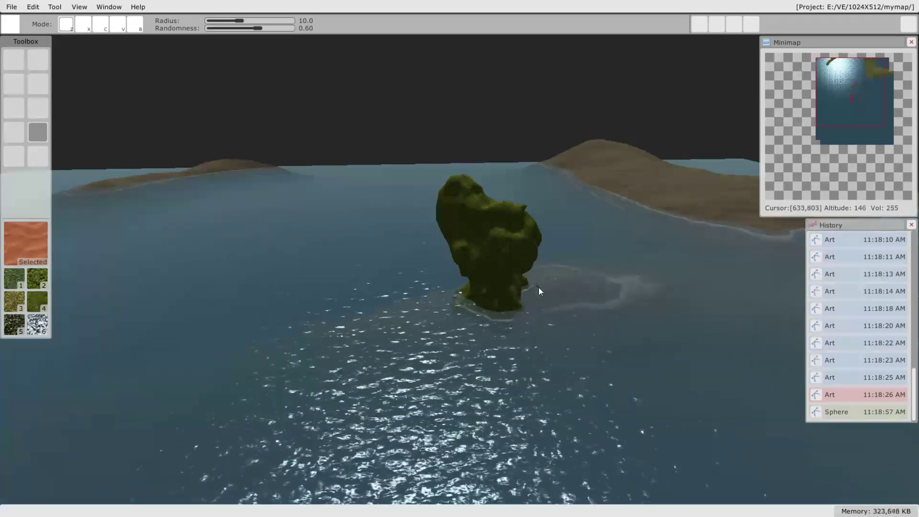
pyautogui.moveTo(538, 287); pyautogui.dragTo(570, 283)
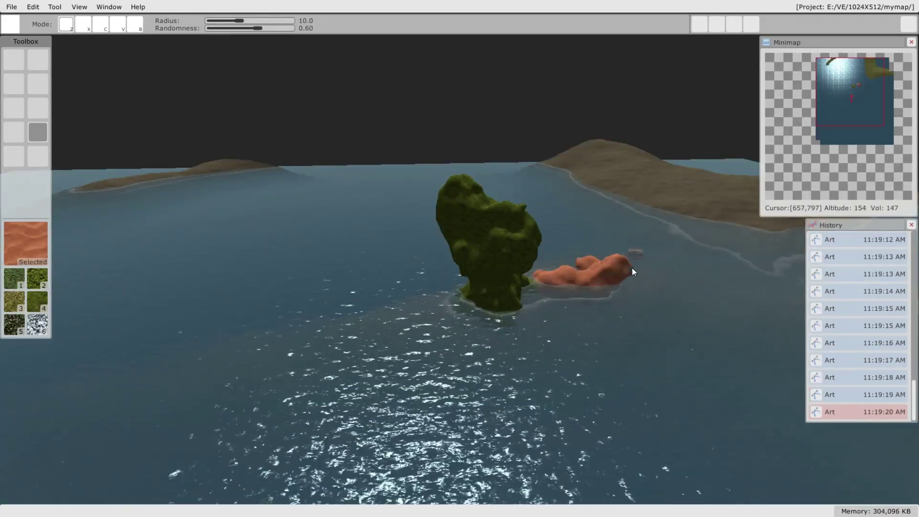
pyautogui.moveTo(632, 268); pyautogui.dragTo(646, 269)
pyautogui.moveTo(646, 269)
pyautogui.mouseDown(button='middle')
pyautogui.moveTo(636, 317)
pyautogui.moveTo(625, 309)
pyautogui.mouseUp(button='middle')
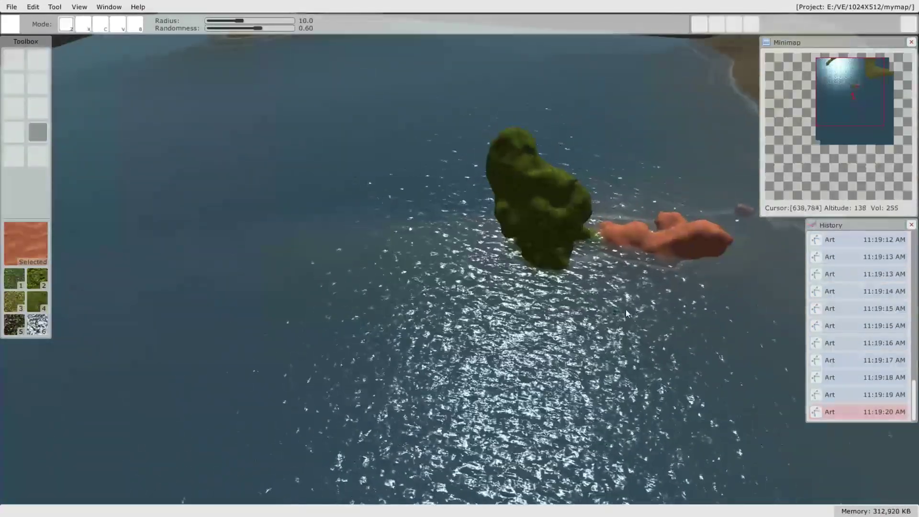
pyautogui.moveTo(732, 237); pyautogui.dragTo(737, 232)
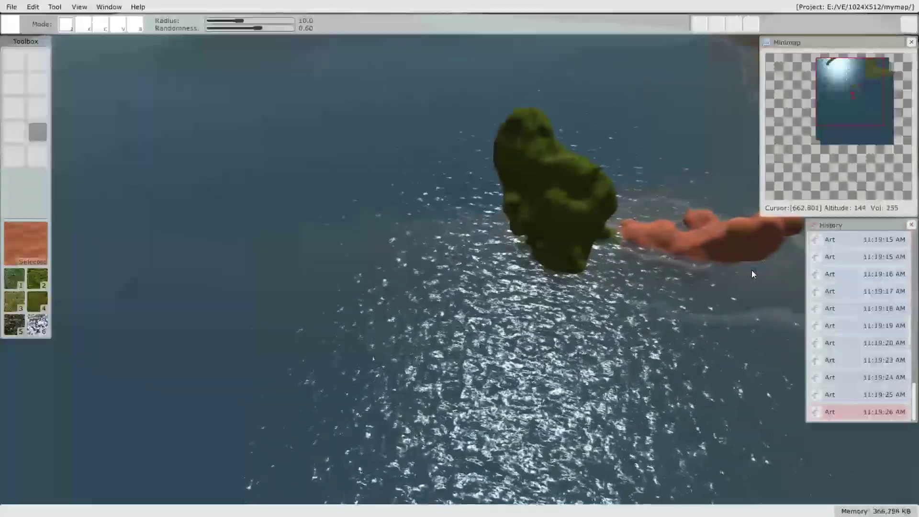
pyautogui.moveTo(752, 270)
pyautogui.mouseDown(button='right')
pyautogui.moveTo(720, 280)
pyautogui.moveTo(756, 257)
pyautogui.moveTo(775, 258)
pyautogui.moveTo(808, 263)
pyautogui.moveTo(806, 284)
pyautogui.moveTo(802, 259)
pyautogui.mouseUp(button='right')
pyautogui.click(628, 177)
# Roll the terrain back step by step in the history to the Art entry of 11:19:16 AM.
pyautogui.click(844, 306)
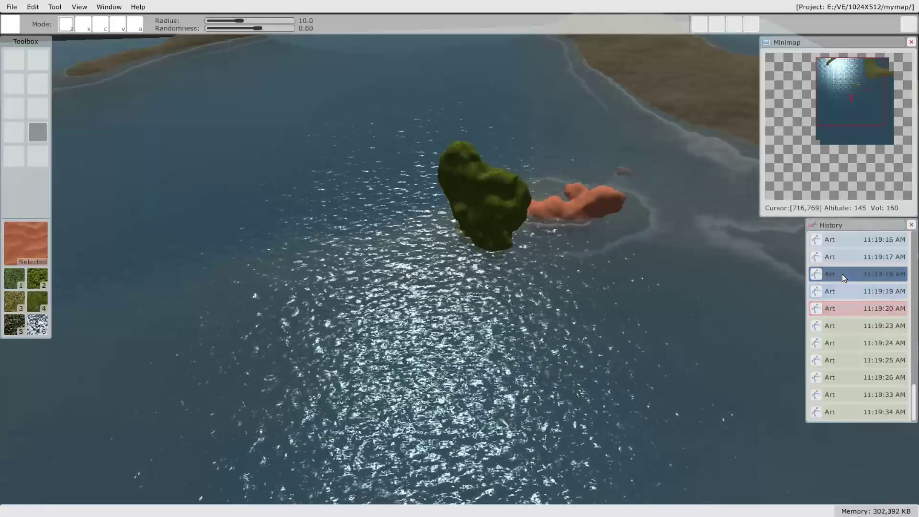
pyautogui.click(844, 275)
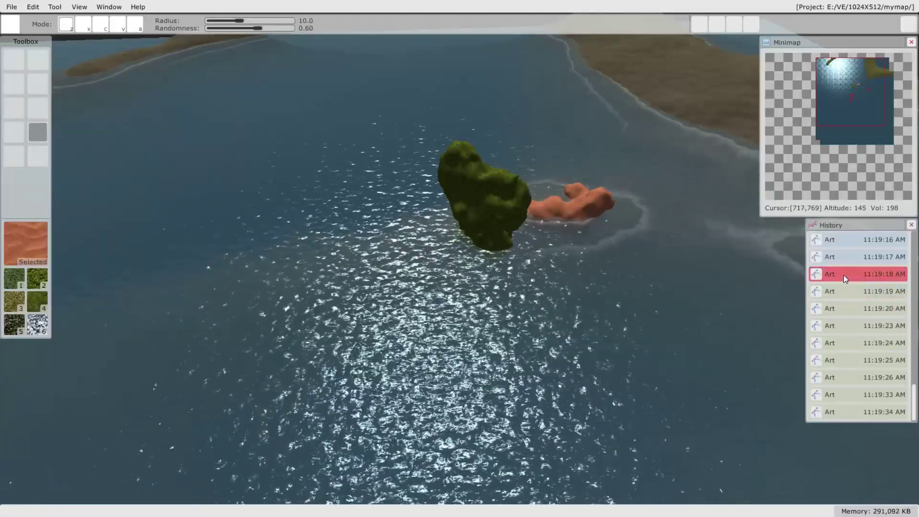
pyautogui.click(846, 253)
pyautogui.click(846, 238)
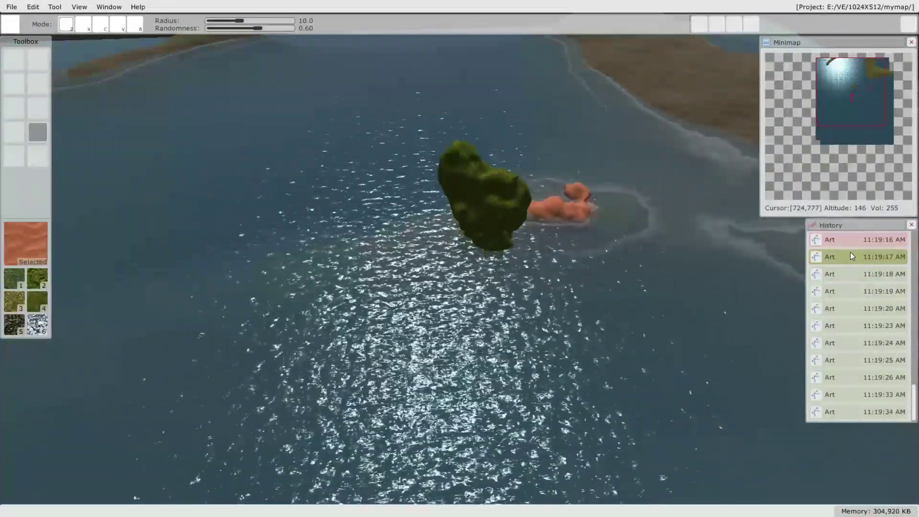
# Add a large green moss cube rising from the water beside the mossy rock, using the box tool in Add mode.
pyautogui.moveTo(593, 307); pyautogui.dragTo(453, 201, button='middle')
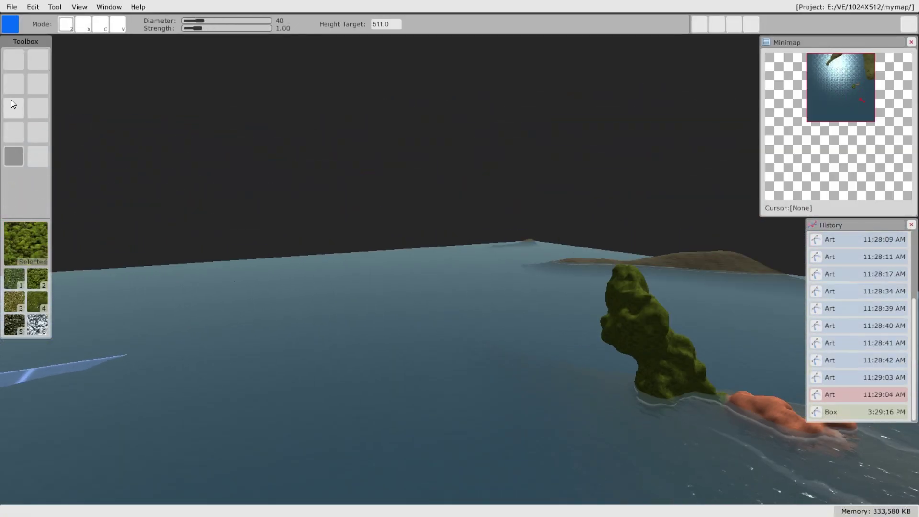
pyautogui.click(13, 90)
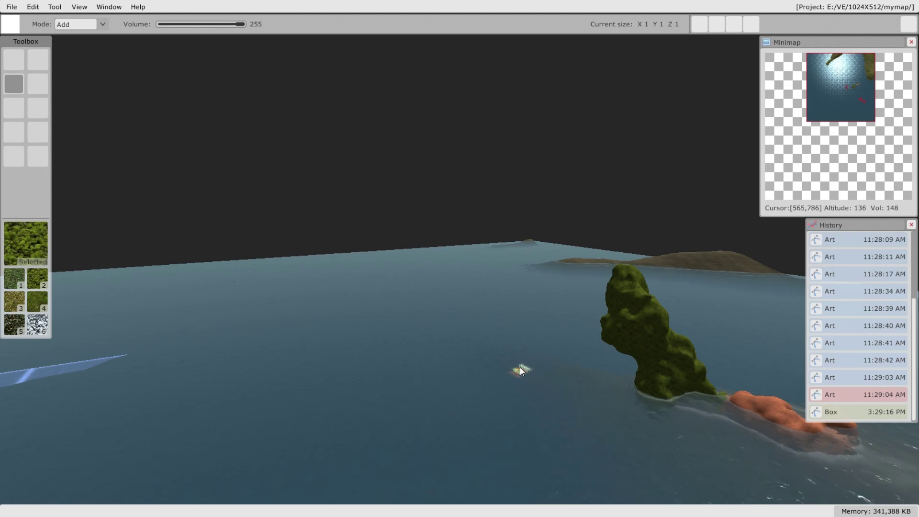
pyautogui.moveTo(527, 354); pyautogui.dragTo(495, 257)
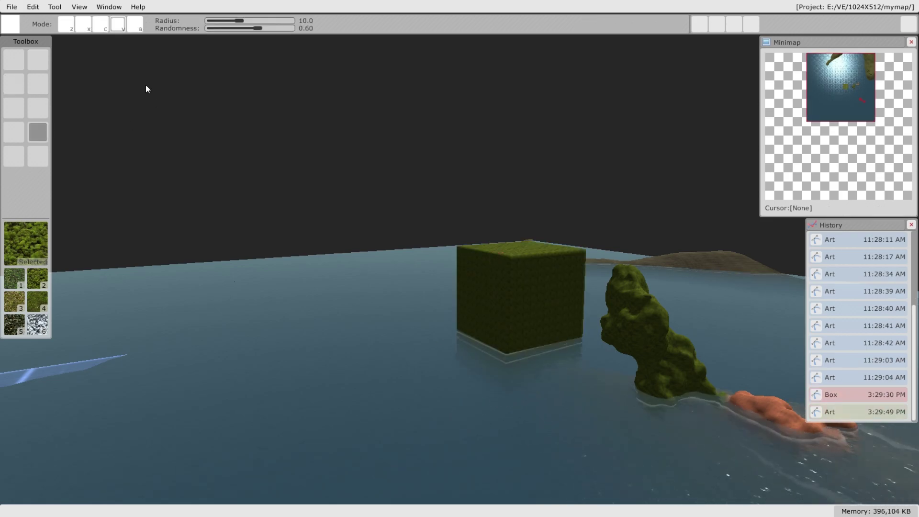
# Smooth the cube's front corner and vertical edge down to the waterline with the Art brush's smoothing mode.
pyautogui.click(132, 23)
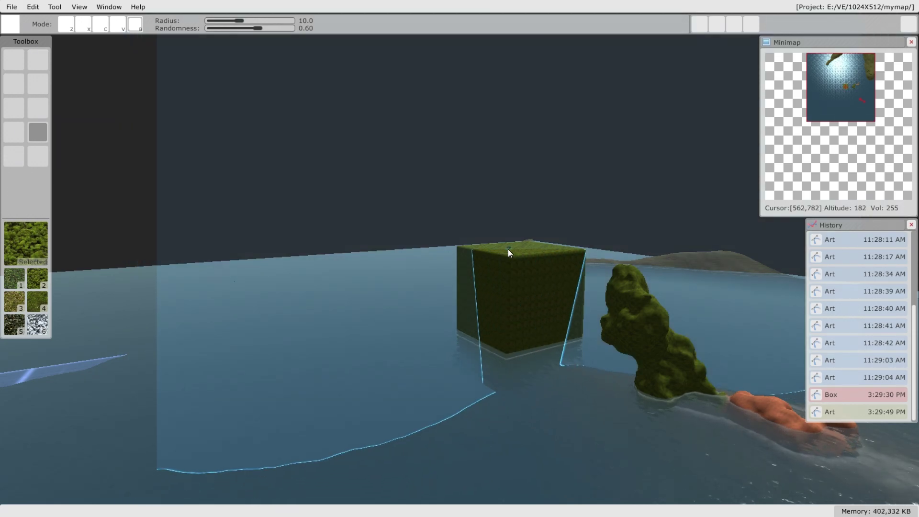
pyautogui.click(502, 268)
pyautogui.click(516, 258)
pyautogui.click(528, 260)
pyautogui.click(536, 266)
pyautogui.click(526, 280)
pyautogui.click(516, 293)
pyautogui.click(503, 293)
pyautogui.click(502, 311)
pyautogui.click(505, 316)
pyautogui.click(507, 320)
pyautogui.click(528, 305)
pyautogui.click(507, 350)
pyautogui.click(507, 357)
pyautogui.click(507, 382)
pyautogui.click(508, 386)
# Change the Art brush mode and build a raised mossy ridge across the top of the cube.
pyautogui.click(117, 25)
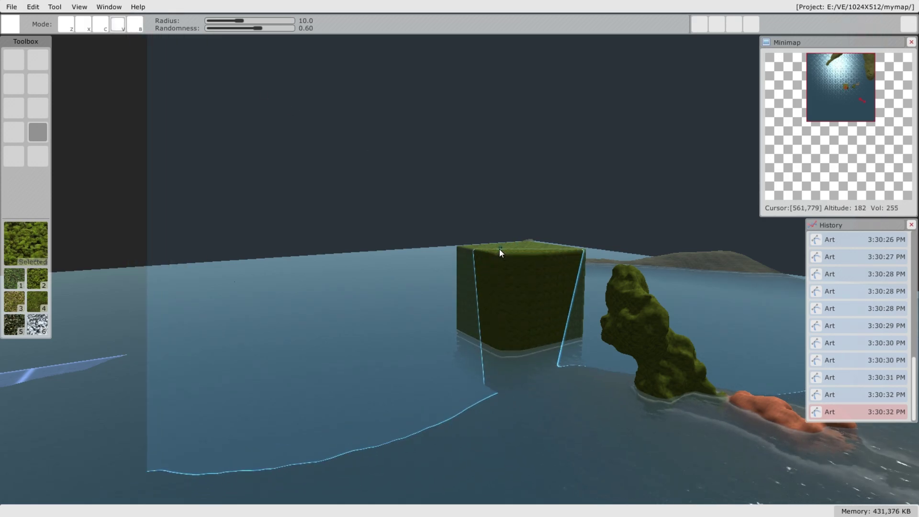
pyautogui.click(499, 246)
pyautogui.click(515, 244)
pyautogui.click(530, 242)
pyautogui.click(541, 242)
pyautogui.click(548, 243)
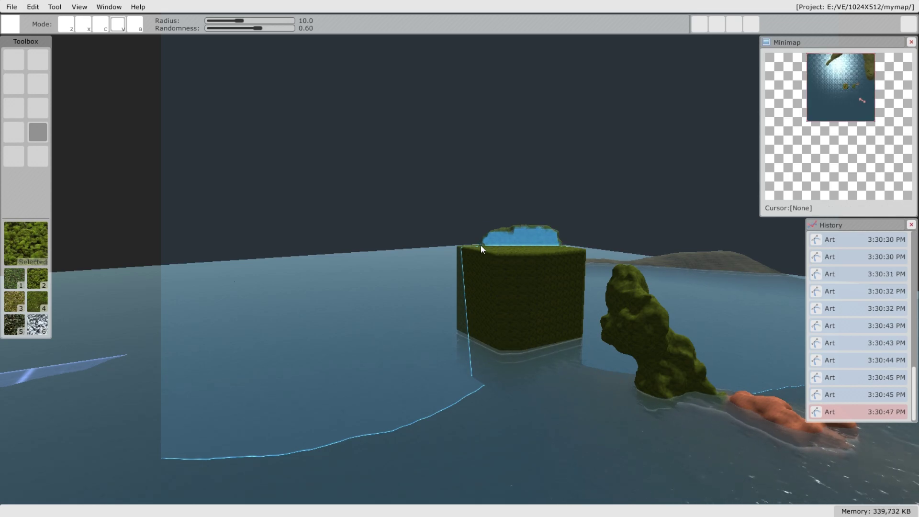
pyautogui.click(493, 246)
pyautogui.press('z')
pyautogui.moveTo(533, 314)
pyautogui.mouseDown(button='middle')
pyautogui.moveTo(661, 331)
pyautogui.moveTo(620, 304)
pyautogui.moveTo(626, 335)
pyautogui.moveTo(598, 372)
pyautogui.moveTo(539, 335)
pyautogui.moveTo(532, 316)
pyautogui.moveTo(543, 317)
pyautogui.mouseUp(button='middle')
pyautogui.scroll(5, 840, 288)
pyautogui.click(841, 293)
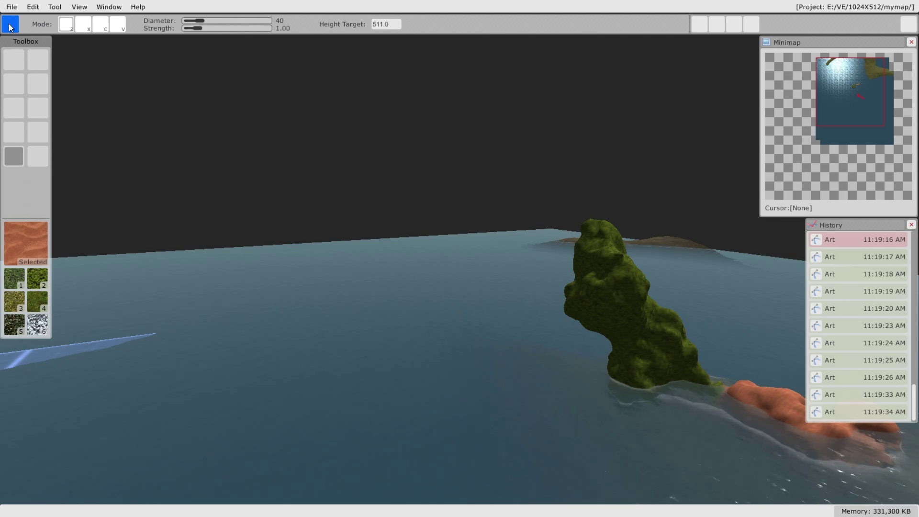
# Choose the soft round shape for the heightmap brush and set its diameter to 79.
pyautogui.click(9, 26)
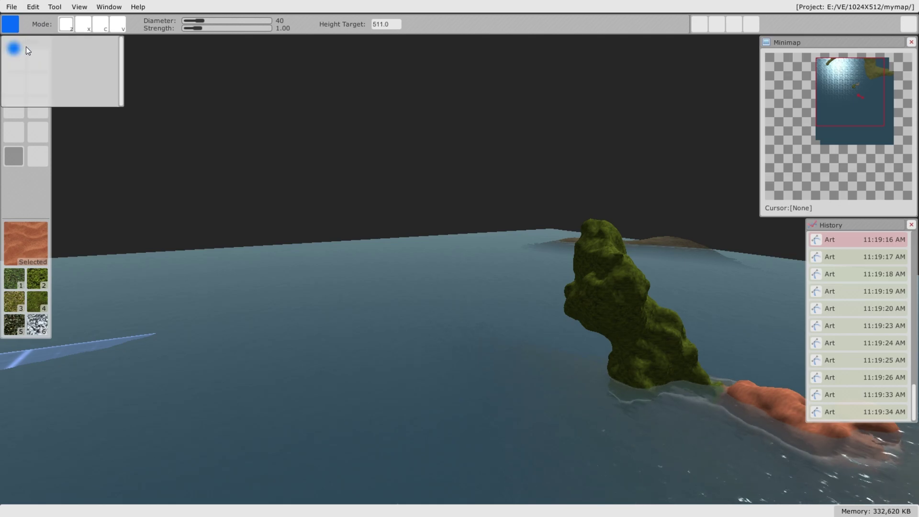
pyautogui.click(14, 48)
pyautogui.moveTo(200, 21); pyautogui.dragTo(211, 20)
# Go to the large brown landmass and raise its near headland with the heightmap brush.
pyautogui.moveTo(494, 268); pyautogui.dragTo(636, 286, button='middle')
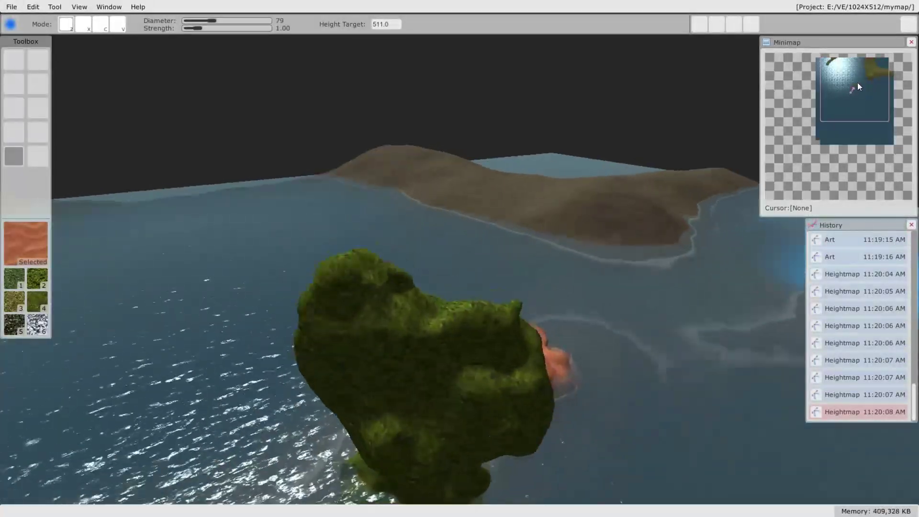
pyautogui.click(857, 83)
pyautogui.click(870, 77)
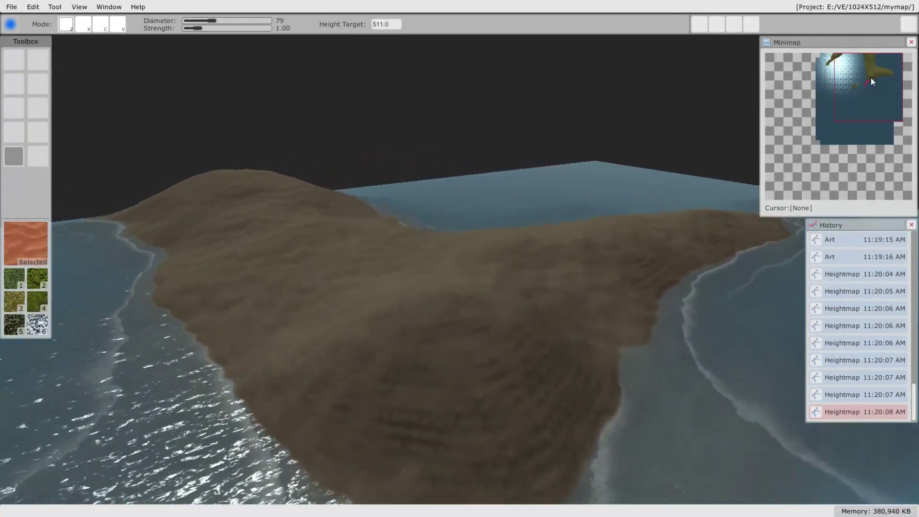
pyautogui.moveTo(400, 301); pyautogui.dragTo(401, 298)
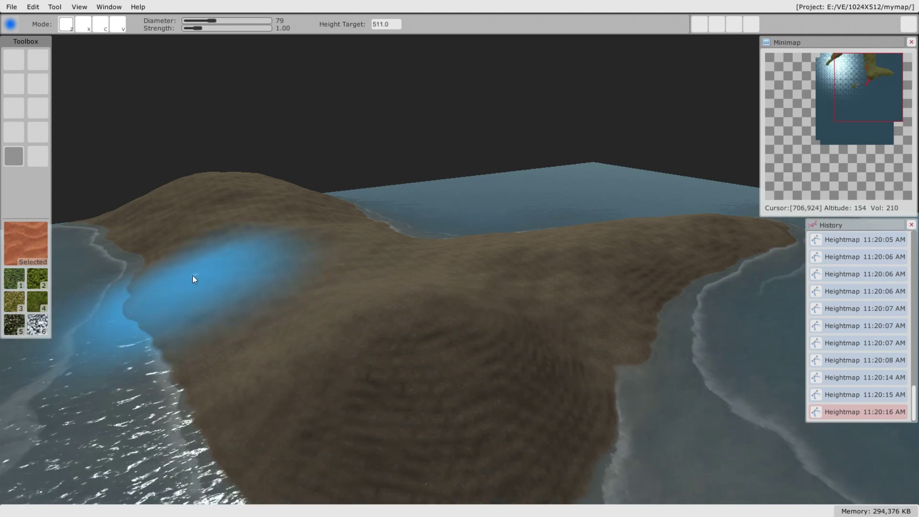
pyautogui.click(393, 275)
pyautogui.click(373, 274)
pyautogui.click(391, 271)
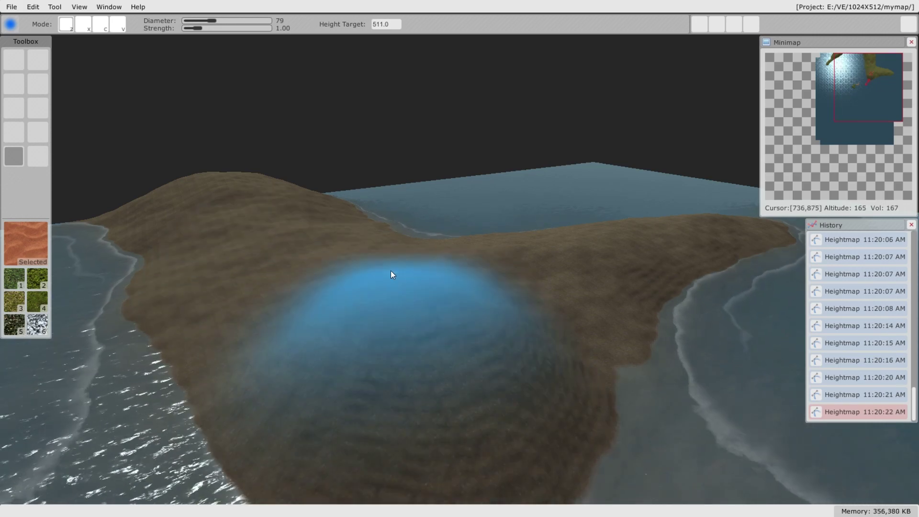
# Switch the heightmap brush to lowering and carve down the headland's slope along the bay shoreline.
pyautogui.click(83, 25)
pyautogui.click(643, 316)
pyautogui.moveTo(643, 315)
pyautogui.mouseDown()
pyautogui.moveTo(632, 323)
pyautogui.moveTo(603, 319)
pyautogui.moveTo(613, 358)
pyautogui.mouseUp()
pyautogui.click(531, 301)
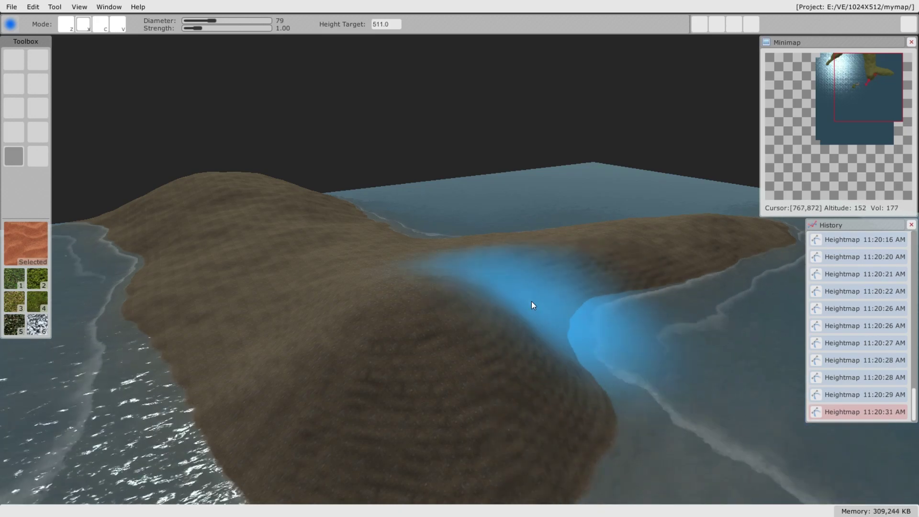
pyautogui.click(517, 273)
pyautogui.moveTo(565, 399); pyautogui.dragTo(383, 400, button='middle')
pyautogui.moveTo(383, 402); pyautogui.dragTo(398, 400, button='right')
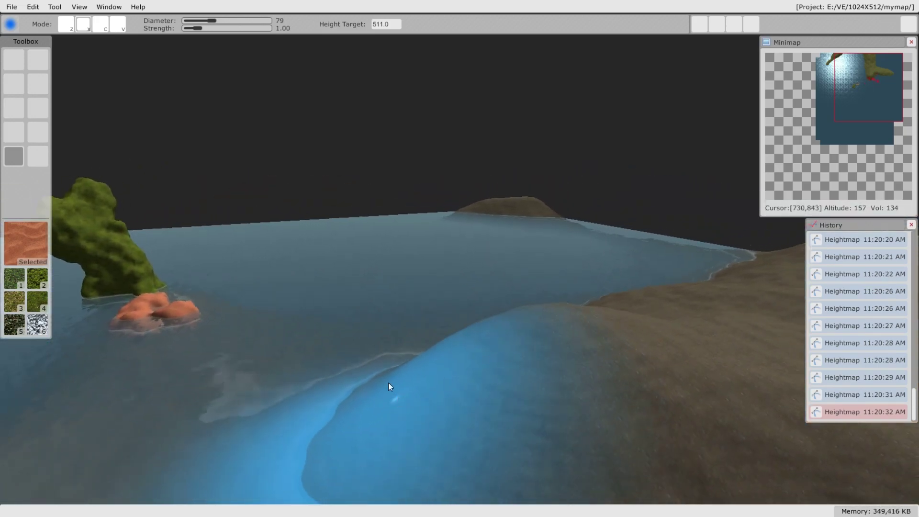
pyautogui.click(38, 158)
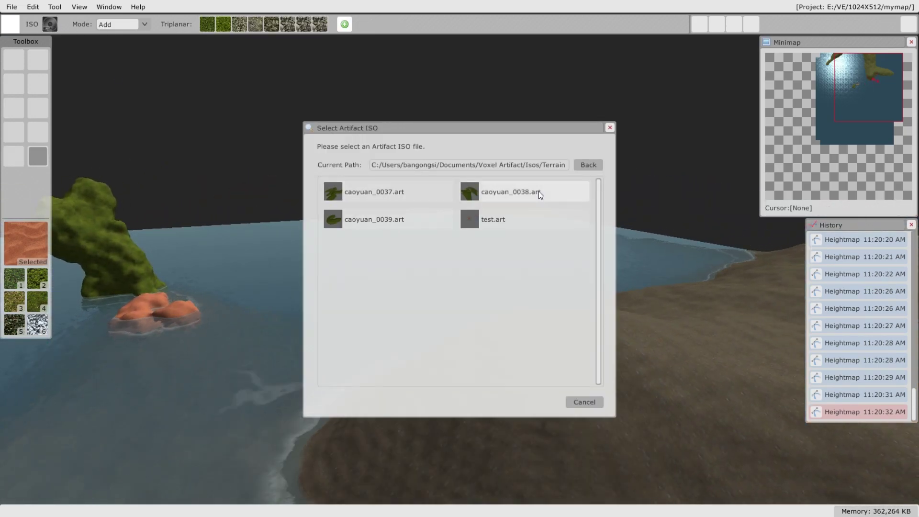
pyautogui.click(610, 128)
# Open the Voxel Artifact Editor on a new untitled Terrain artifact measuring 100 x 100 x 100.
pyautogui.click(54, 8)
pyautogui.click(70, 21)
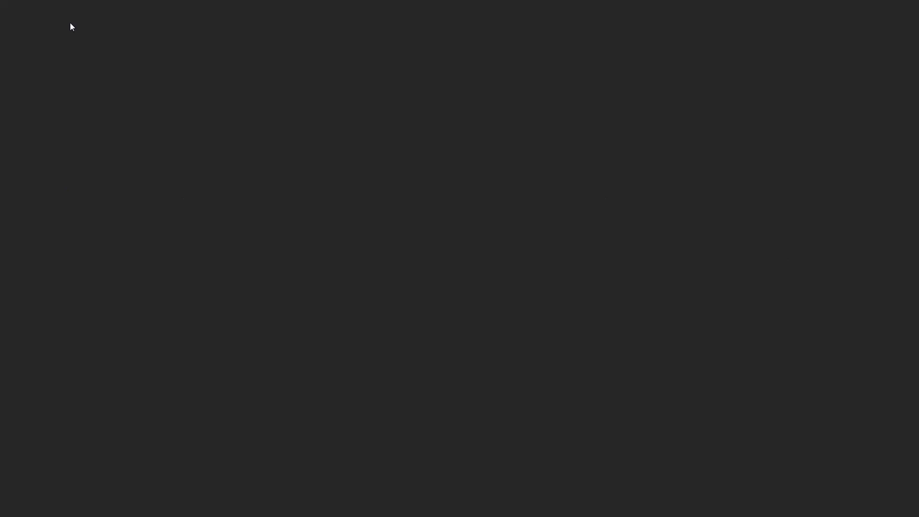
pyautogui.moveTo(525, 335); pyautogui.dragTo(512, 296, button='right')
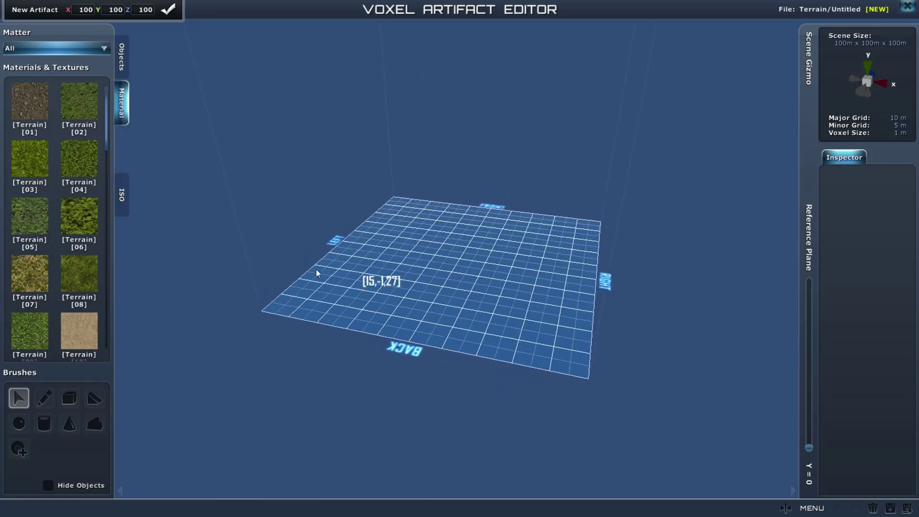
# Grow a U-shaped mossy mound near the grid's back-left corner with the Art brush at radius 10, using material [Terrain] [06].
pyautogui.click(73, 209)
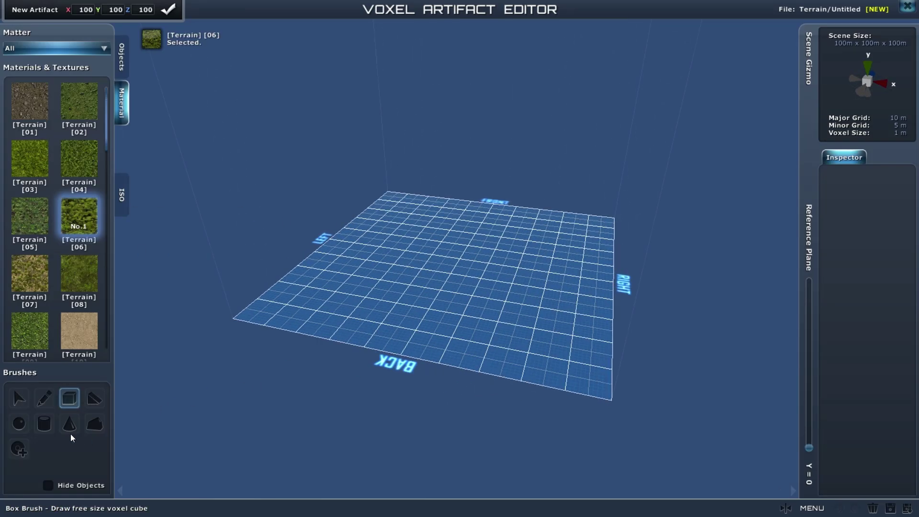
pyautogui.click(94, 423)
pyautogui.moveTo(378, 284)
pyautogui.mouseDown()
pyautogui.moveTo(393, 275)
pyautogui.moveTo(410, 285)
pyautogui.moveTo(403, 277)
pyautogui.moveTo(391, 294)
pyautogui.moveTo(338, 300)
pyautogui.moveTo(427, 305)
pyautogui.mouseUp()
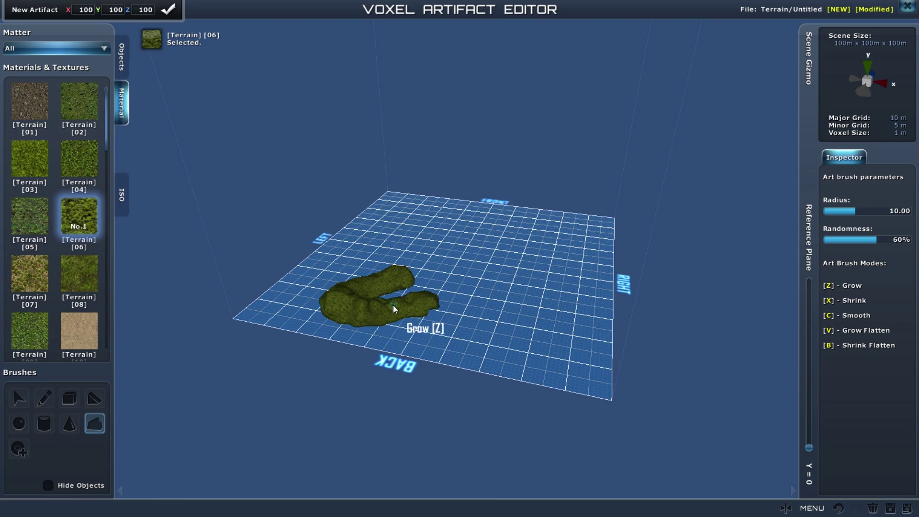
pyautogui.moveTo(481, 303); pyautogui.dragTo(458, 370, button='right')
pyautogui.moveTo(458, 370); pyautogui.dragTo(544, 220, button='middle')
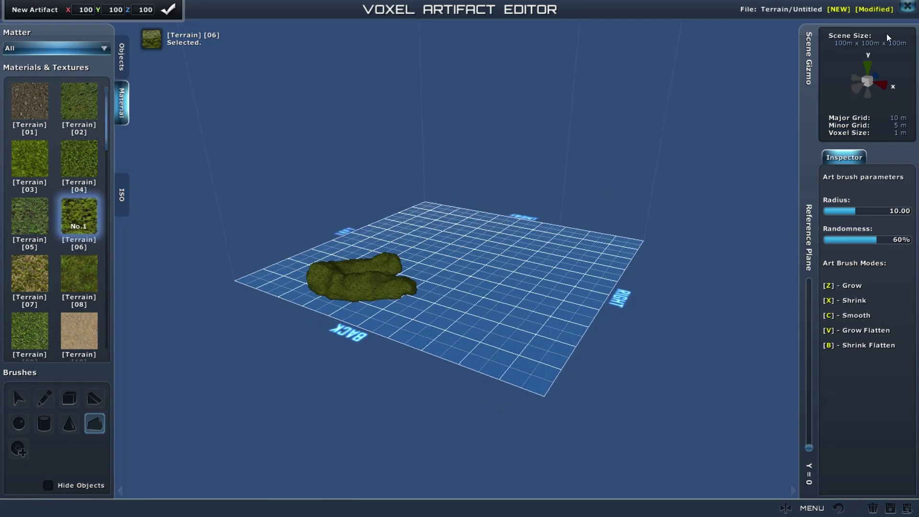
# Exit the artifact editor and save the mossy artifact as test (2) among the Terrain ISOs.
pyautogui.click(912, 8)
pyautogui.click(407, 282)
pyautogui.write('test')
pyautogui.click(507, 358)
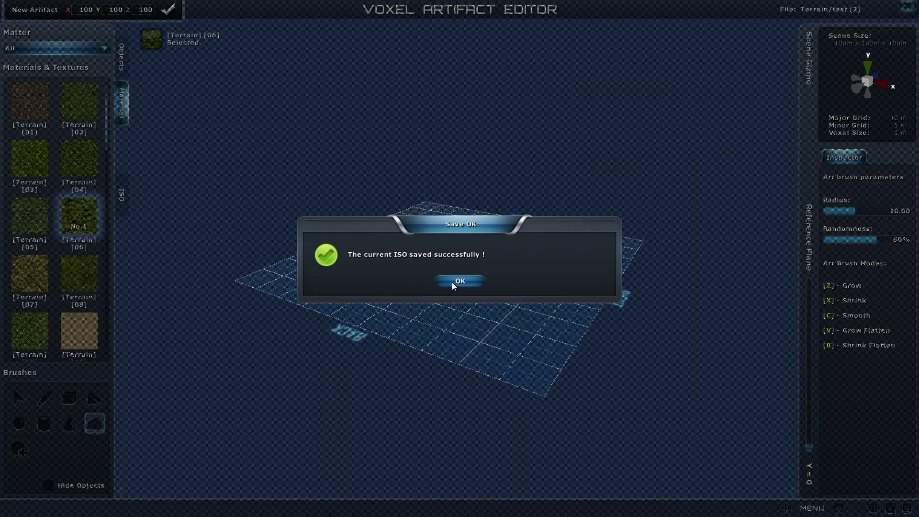
pyautogui.click(453, 282)
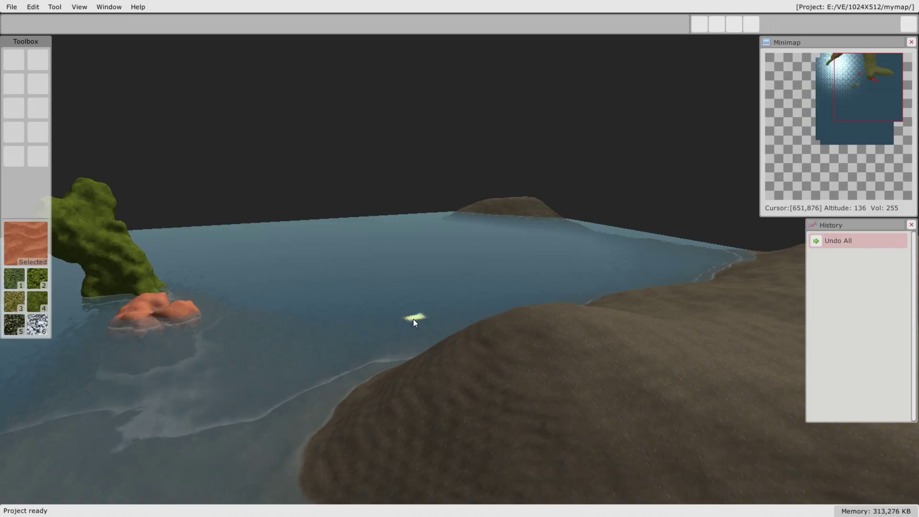
# Load caoyuan_0039.art into the Artifact tool in Add mode over the open water near the mossy rock.
pyautogui.moveTo(451, 353); pyautogui.dragTo(561, 343, button='middle')
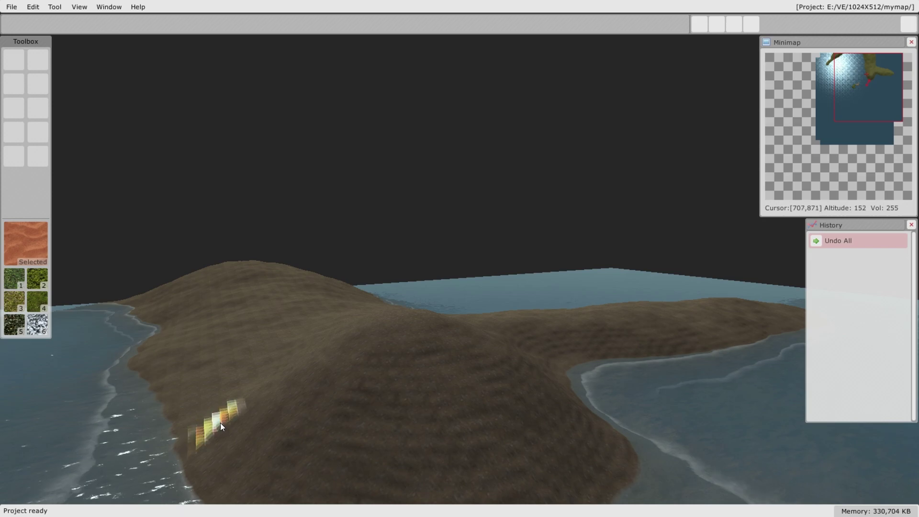
pyautogui.press('s')
pyautogui.moveTo(868, 101)
pyautogui.mouseDown()
pyautogui.moveTo(854, 82)
pyautogui.moveTo(867, 105)
pyautogui.moveTo(851, 106)
pyautogui.moveTo(852, 97)
pyautogui.mouseUp()
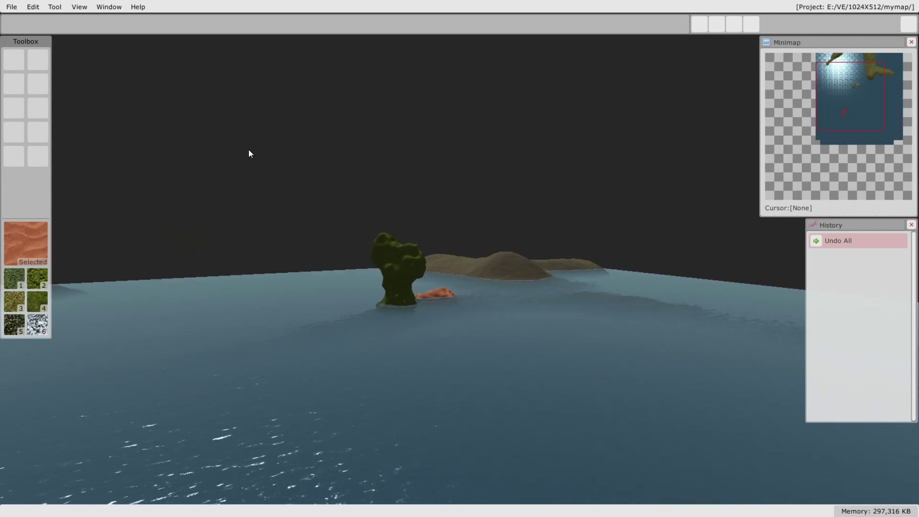
pyautogui.click(37, 154)
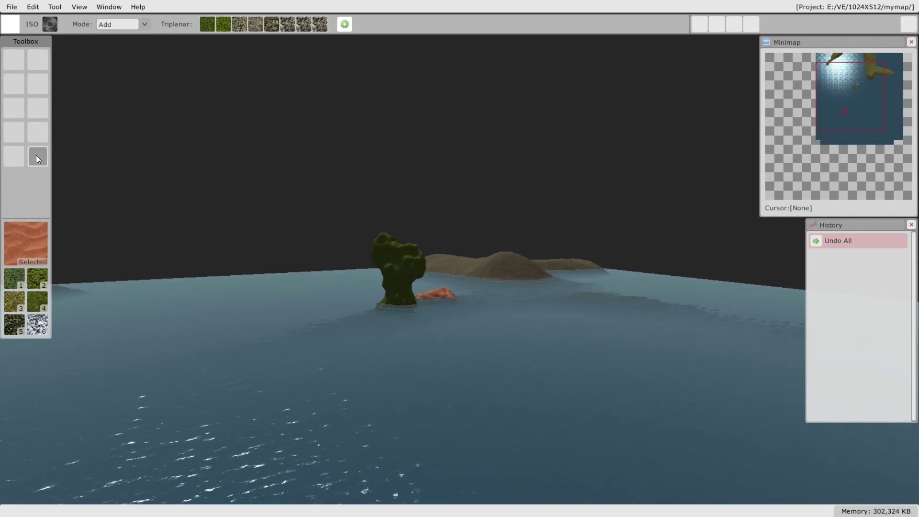
pyautogui.click(50, 22)
pyautogui.doubleClick(406, 226)
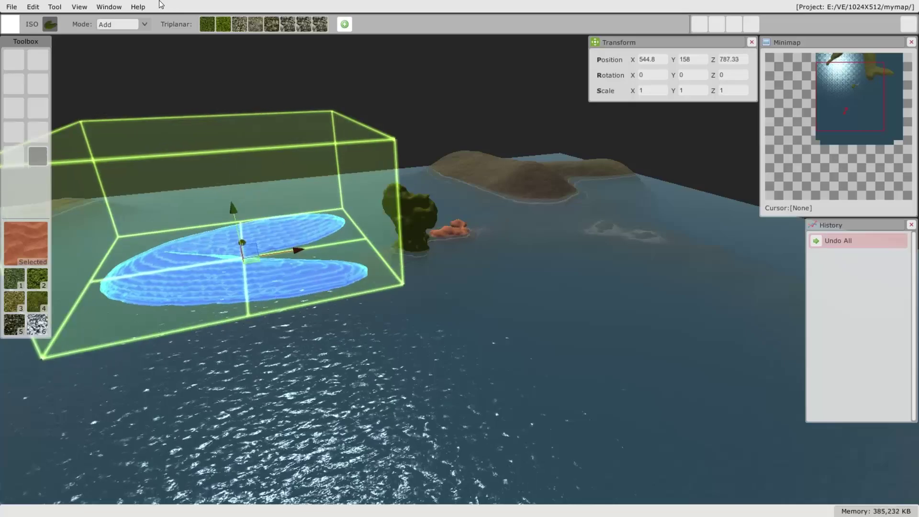
# Move the crescent-shaped artifact across the open water and add it to the terrain as a grassy island.
pyautogui.moveTo(528, 358); pyautogui.dragTo(524, 331, button='middle')
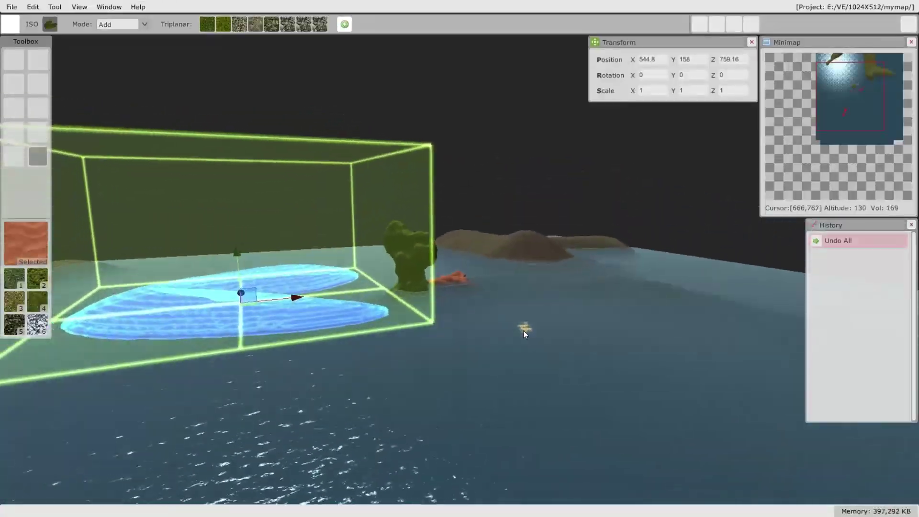
pyautogui.scroll(-5, 395, 357)
pyautogui.moveTo(409, 271); pyautogui.dragTo(233, 244)
pyautogui.press('Return')
# Lower the large wing-shaped artifact into the water beside the crescent island and add it to the terrain.
pyautogui.moveTo(367, 322); pyautogui.dragTo(351, 386, button='middle')
pyautogui.moveTo(351, 386); pyautogui.dragTo(239, 248, button='right')
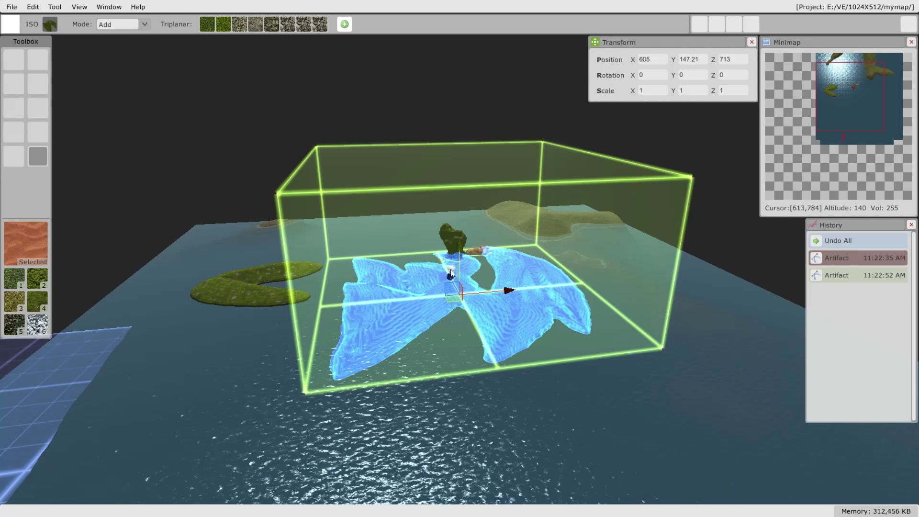
pyautogui.moveTo(451, 273); pyautogui.dragTo(469, 396)
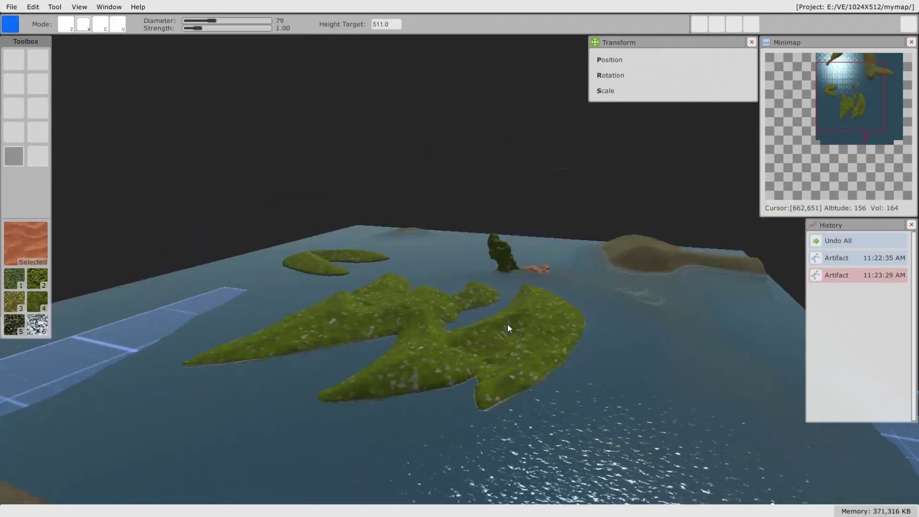
# Examine the grassy artifact islands and their surroundings from several angles and up close.
pyautogui.moveTo(507, 325)
pyautogui.mouseDown(button='right')
pyautogui.moveTo(429, 342)
pyautogui.moveTo(306, 346)
pyautogui.moveTo(677, 353)
pyautogui.moveTo(702, 345)
pyautogui.mouseUp(button='right')
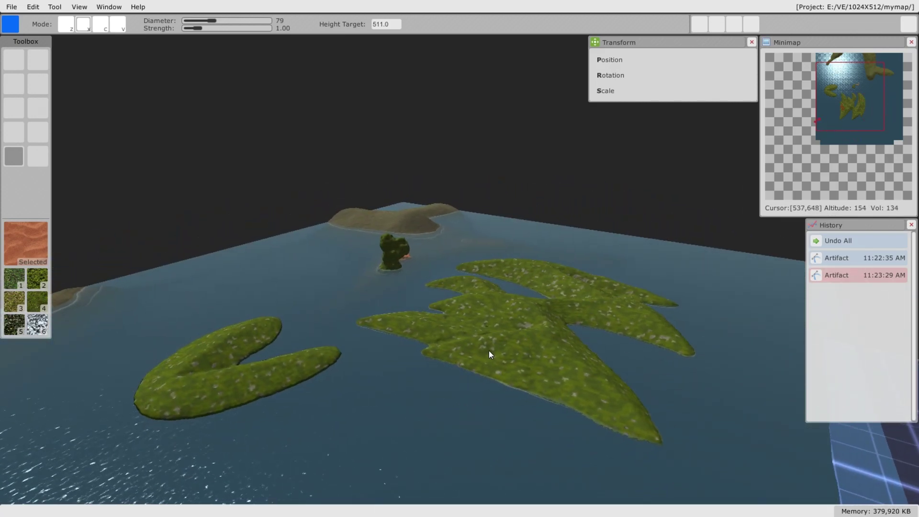
pyautogui.scroll(3, 490, 352)
pyautogui.moveTo(579, 336); pyautogui.dragTo(565, 323, button='middle')
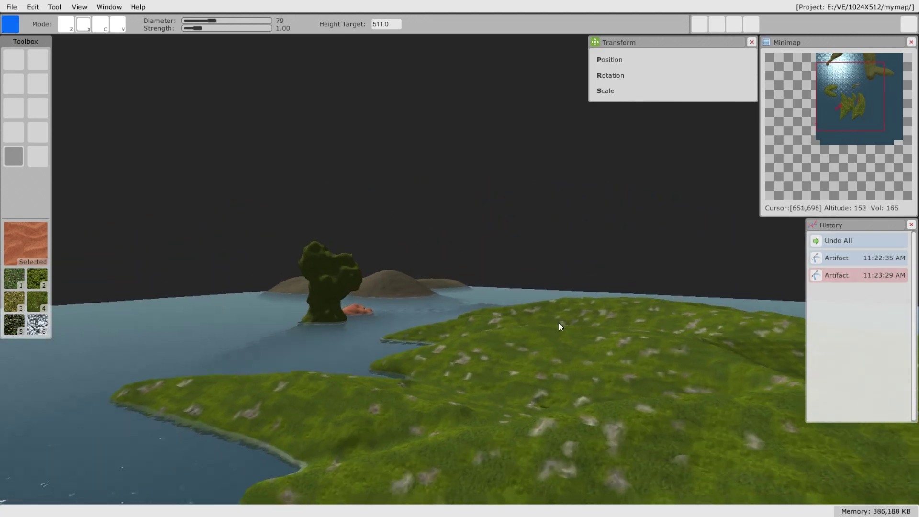
pyautogui.moveTo(485, 324); pyautogui.dragTo(292, 335, button='middle')
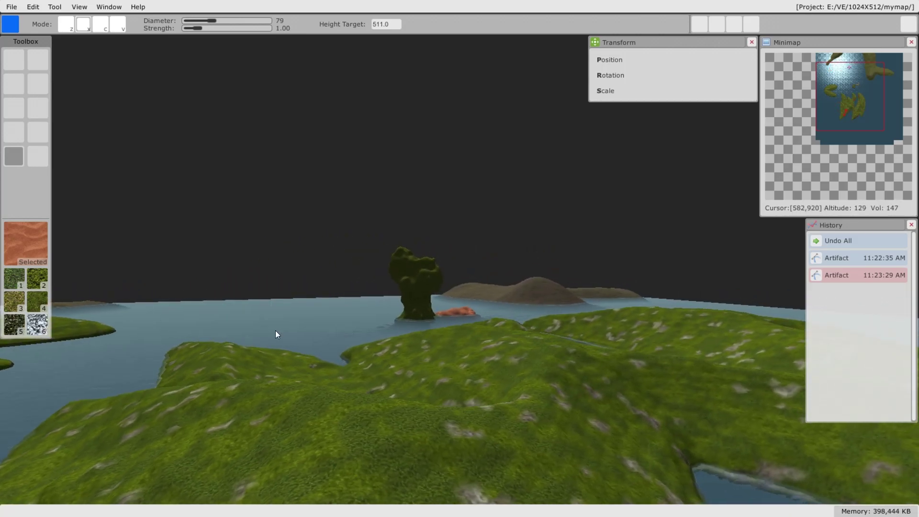
pyautogui.moveTo(56, 334); pyautogui.dragTo(107, 340, button='middle')
pyautogui.moveTo(180, 341); pyautogui.dragTo(565, 343, button='middle')
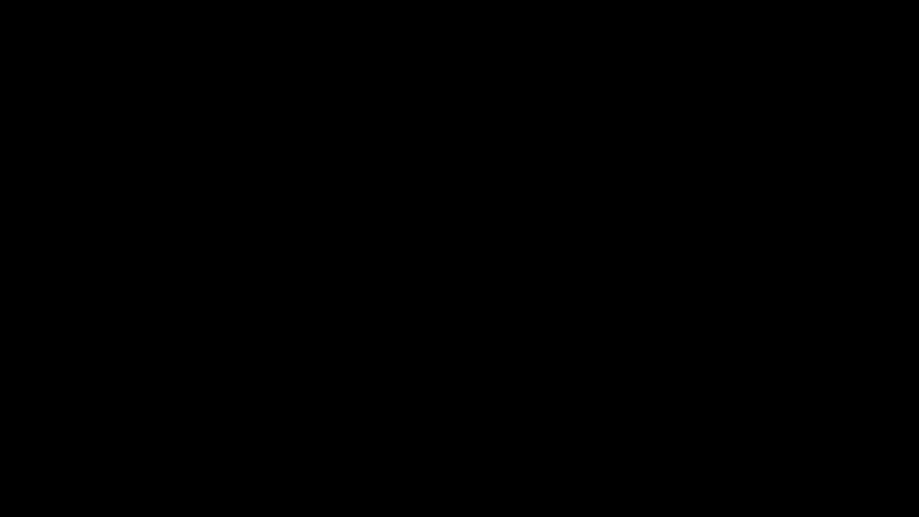